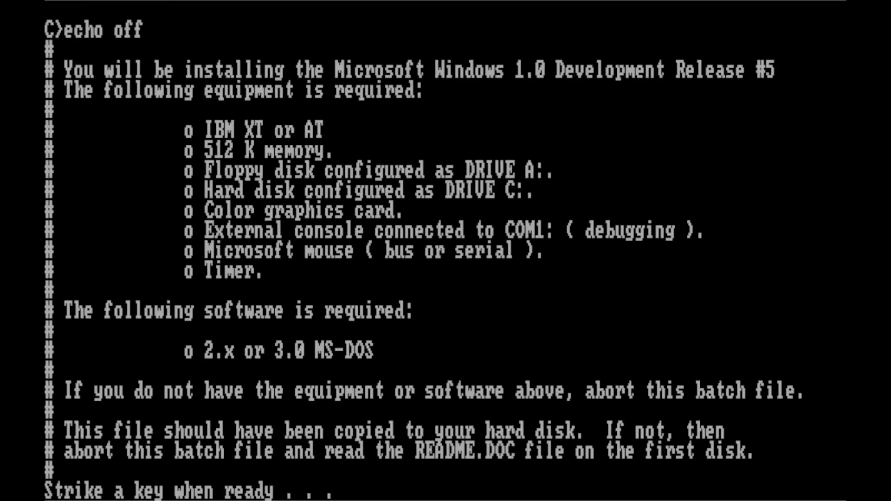
Resume the Release #5 install and confirm erasing the old lib and windows files.
key("Return")
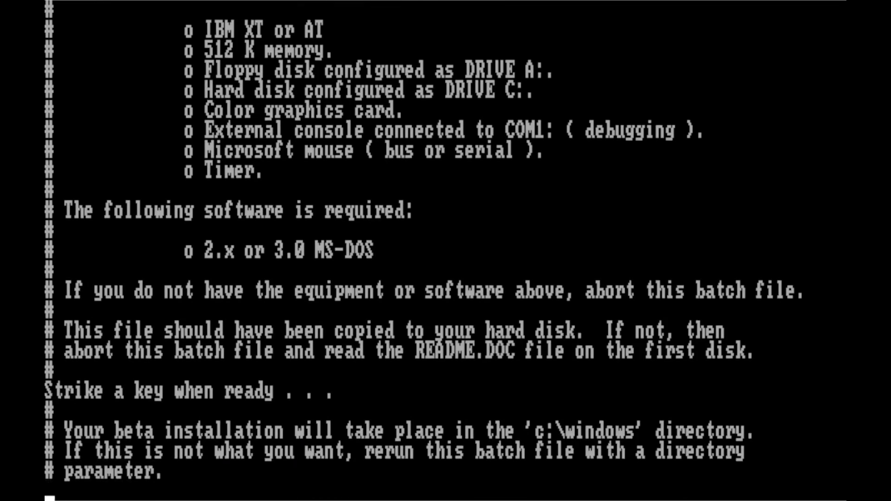
key("Return")
key("Return")
key("Return")
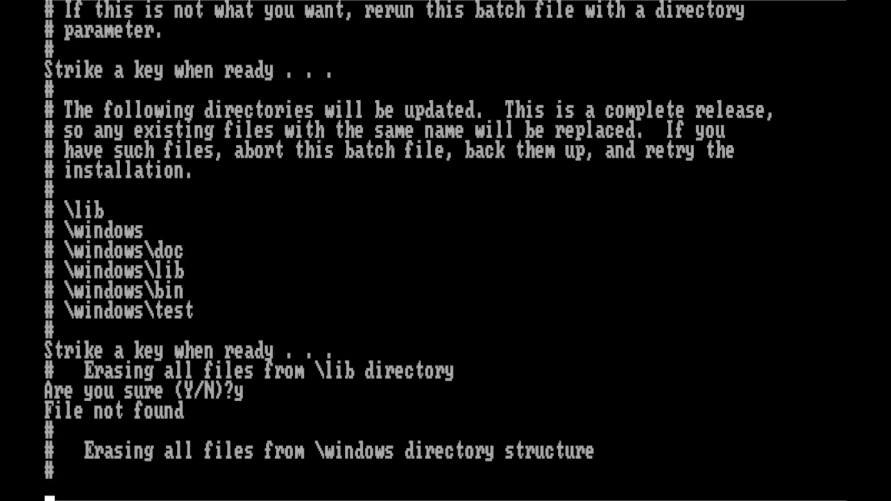
type("y")
key("Return")
type("y")
Confirm the remaining directory erases, finish installing, and launch Windows with mswin.
key("Return")
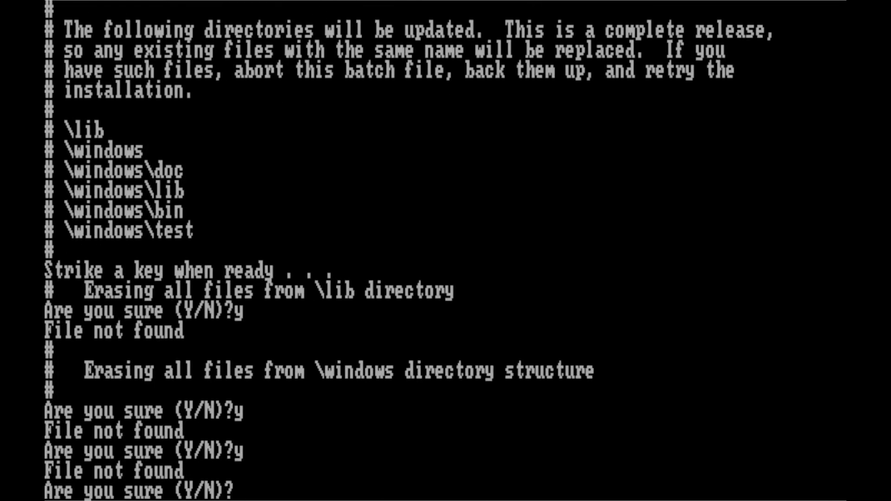
type("y")
key("Return")
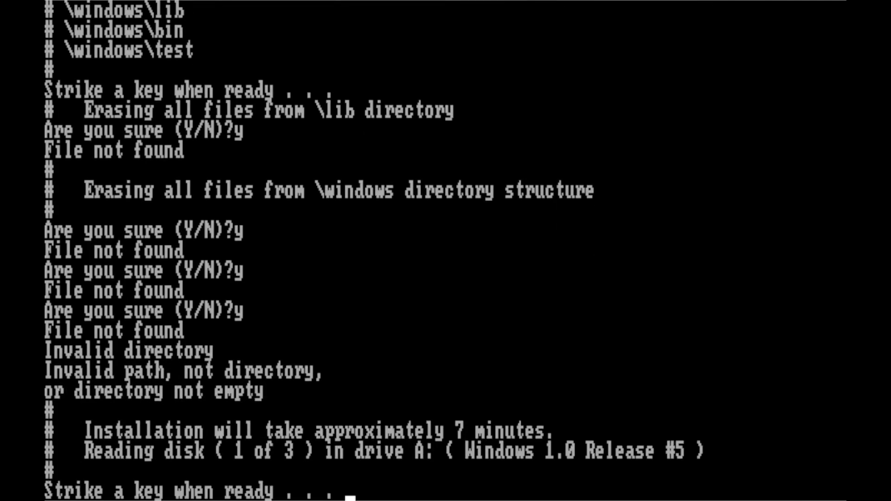
key("Return")
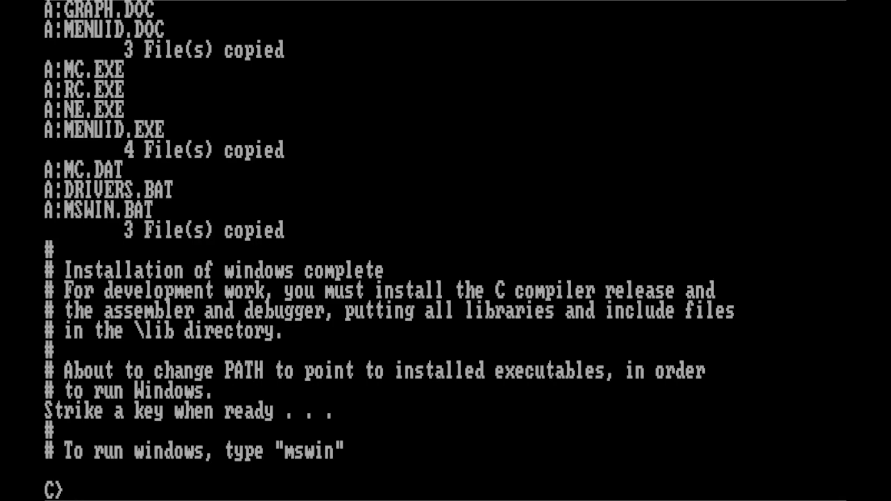
key("Return")
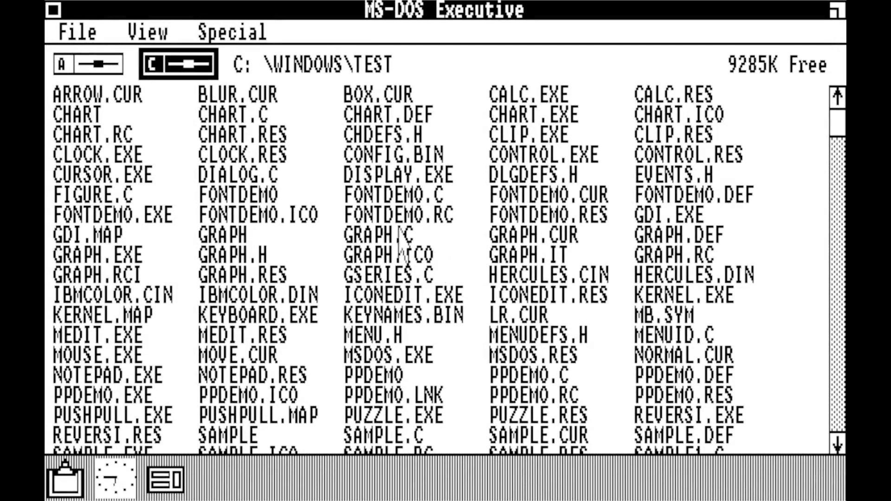
Open CHART.C in the MS-DOS Executive to read its source code.
double_click(251, 112)
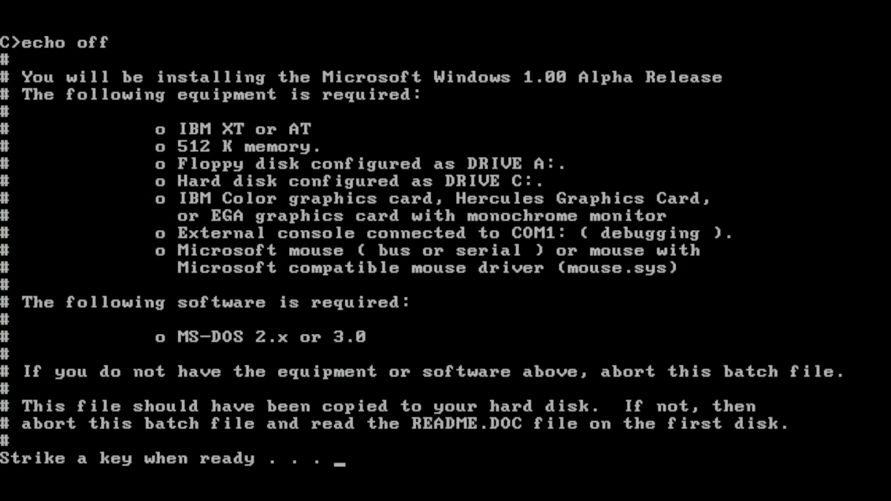
Resume the Alpha Release installer and choose display driver 3, the IBM EGA monochrome driver.
key("Return")
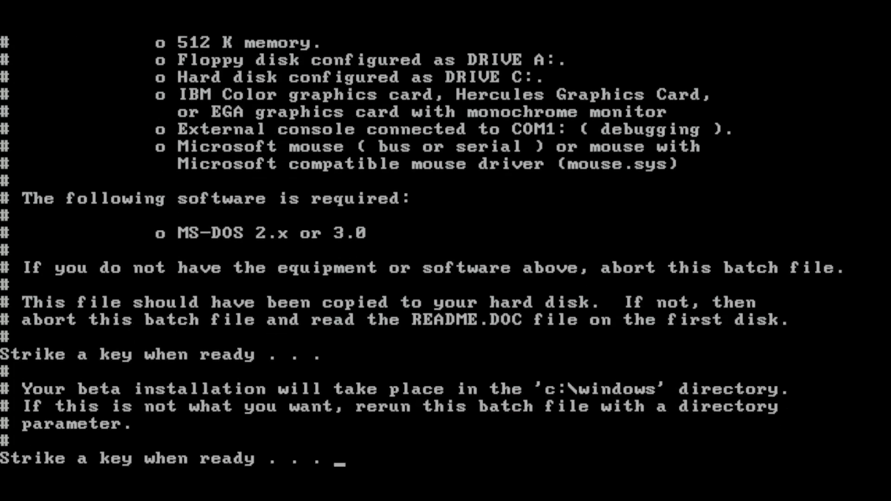
key("Return")
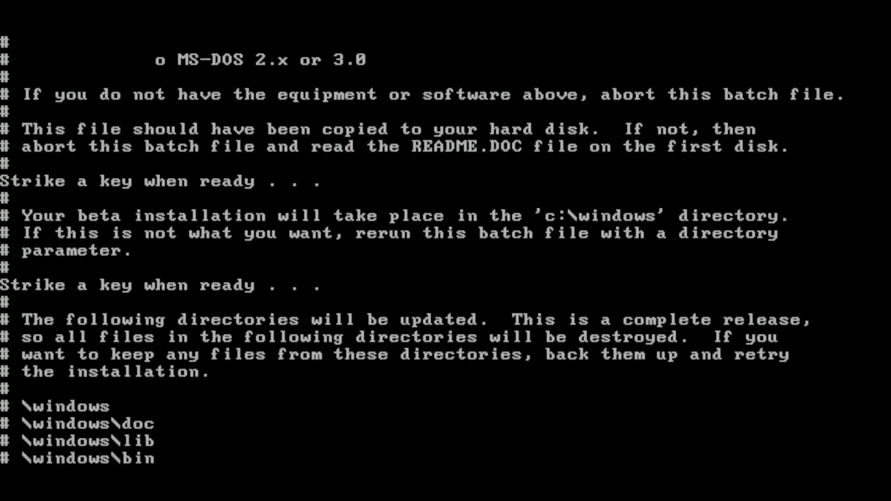
key("Return")
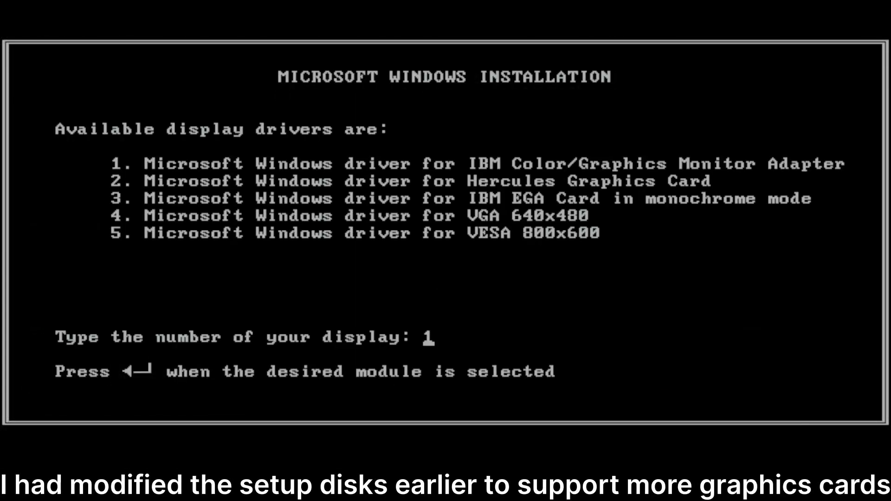
type("3")
key("Return")
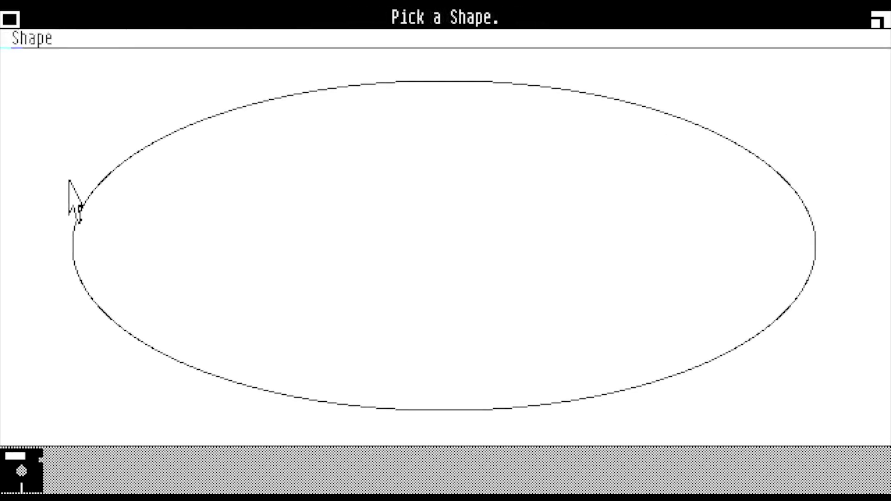
Save the Paint sketch as test.msp, then add two more pencil strokes.
type("com")
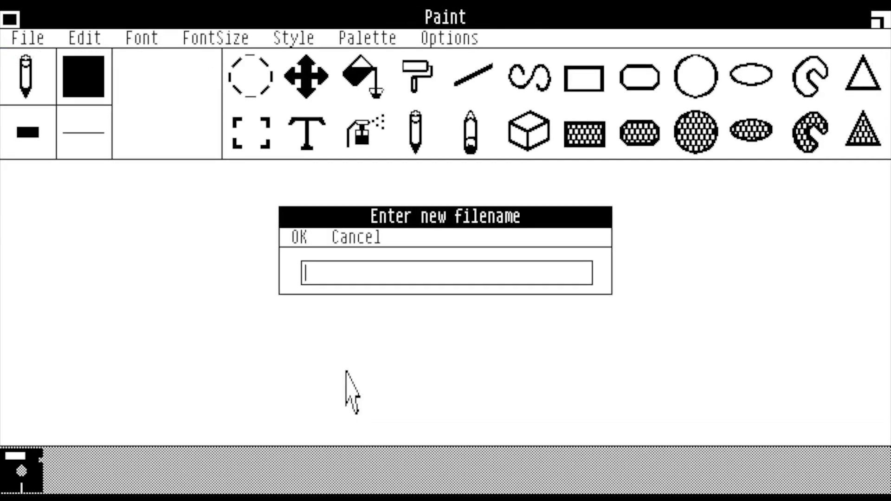
type("tes")
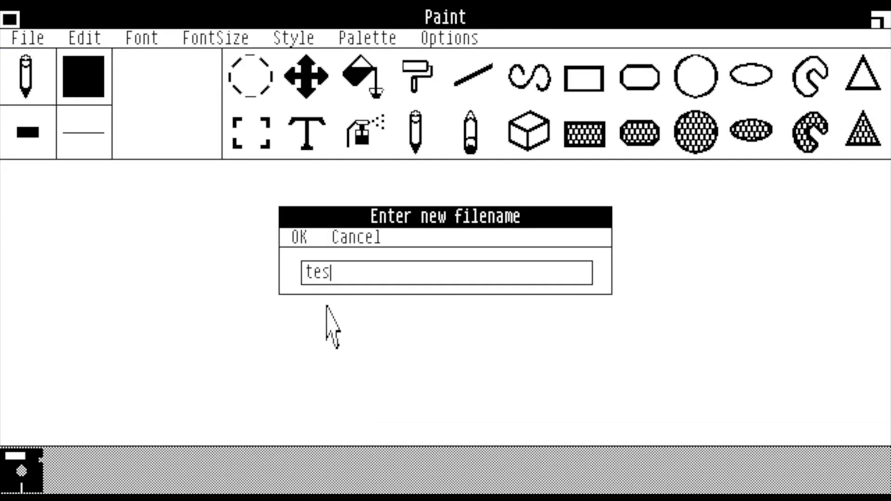
type("t")
left_click(309, 247)
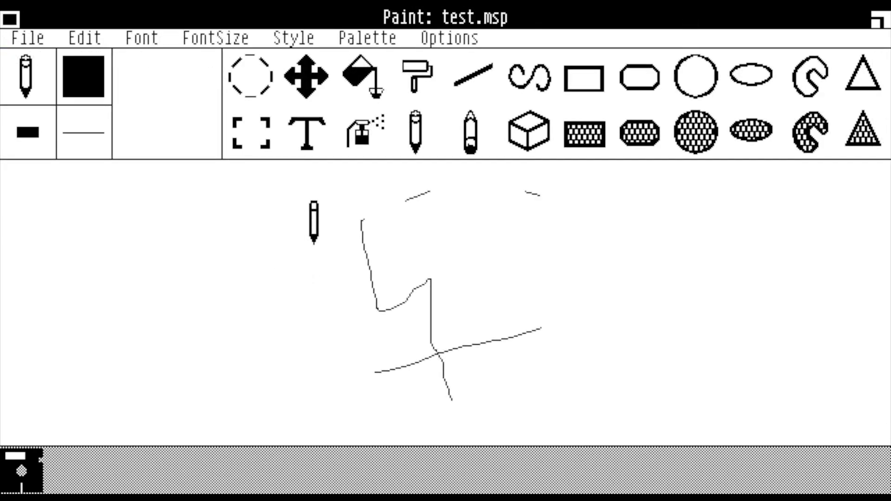
left_click_drag(314, 243, 355, 287)
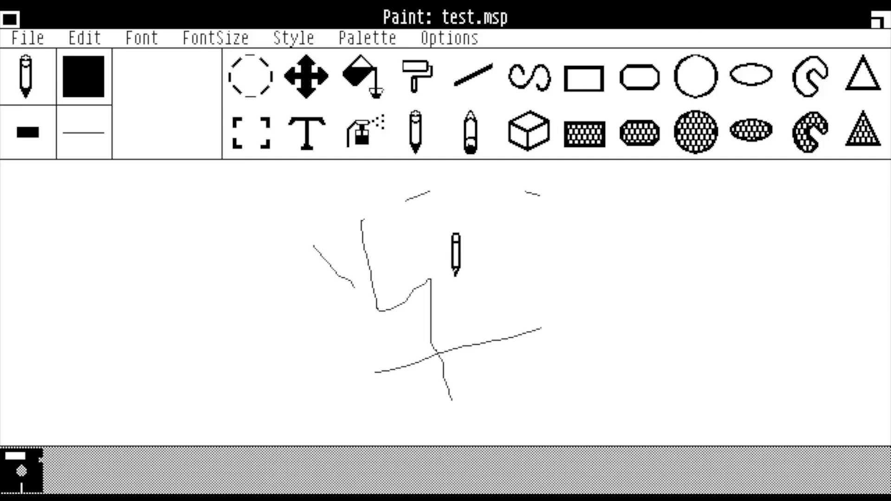
left_click_drag(454, 277, 461, 237)
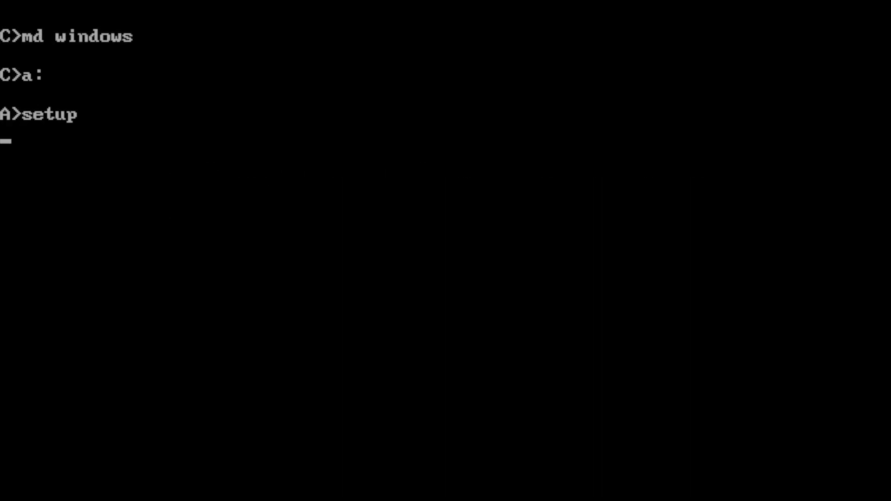
Choose hard disk setup and create a windows directory on drive C.
key("c")
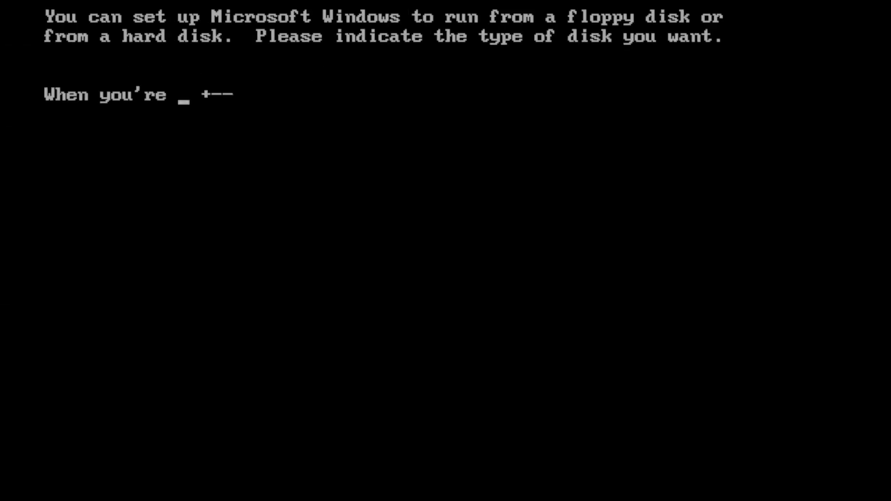
type("md windows")
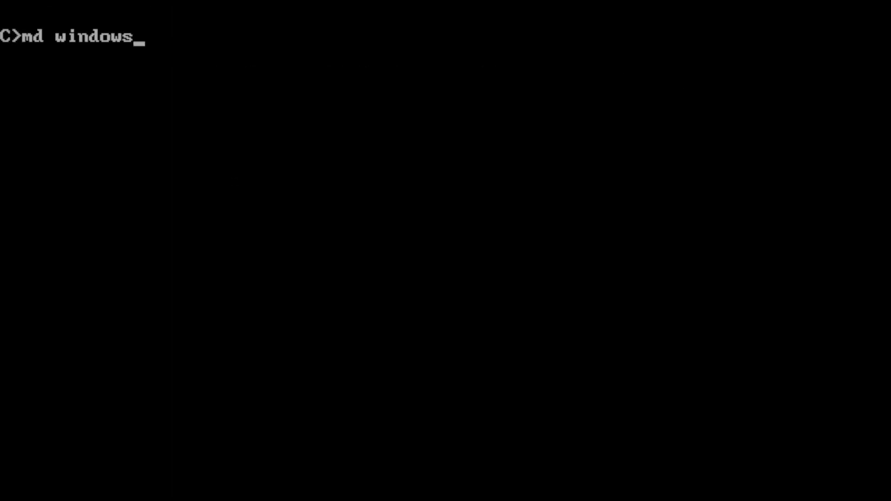
key("Return")
Run setup from drive A: and start Windows from the windows directory with win.
type("a:")
key("Return")
type("se")
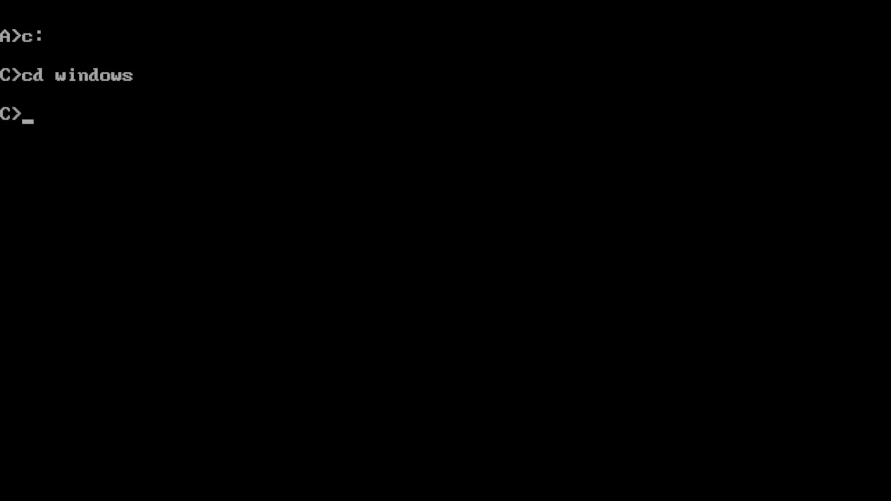
type("win")
key("Return")
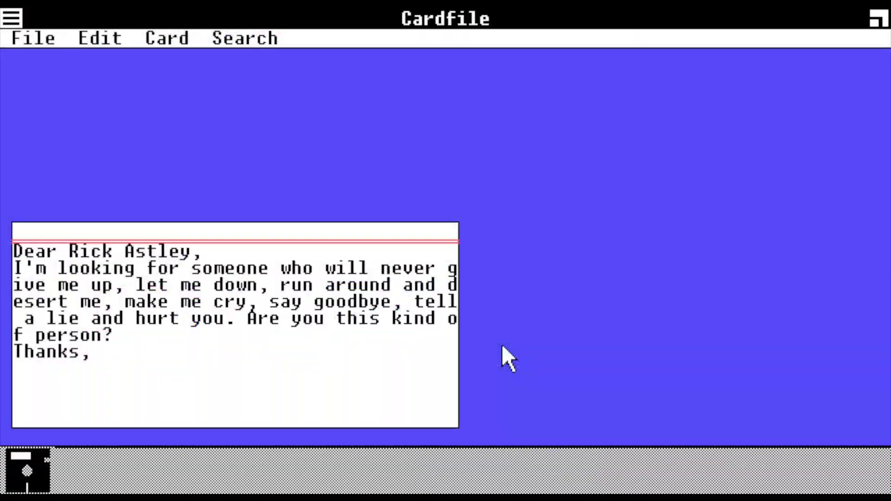
Enter 'Orbitr', then bring up the MS-DOS Executive's control menu to close it.
type("Orbitr")
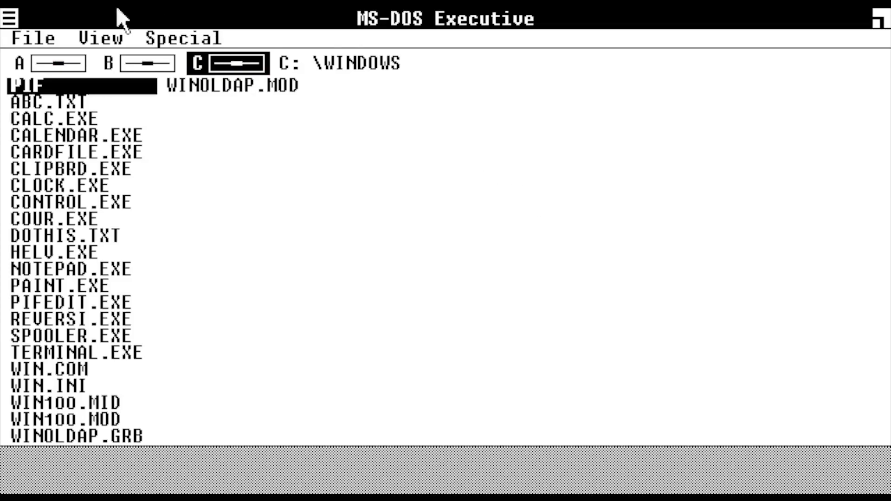
left_click(6, 25)
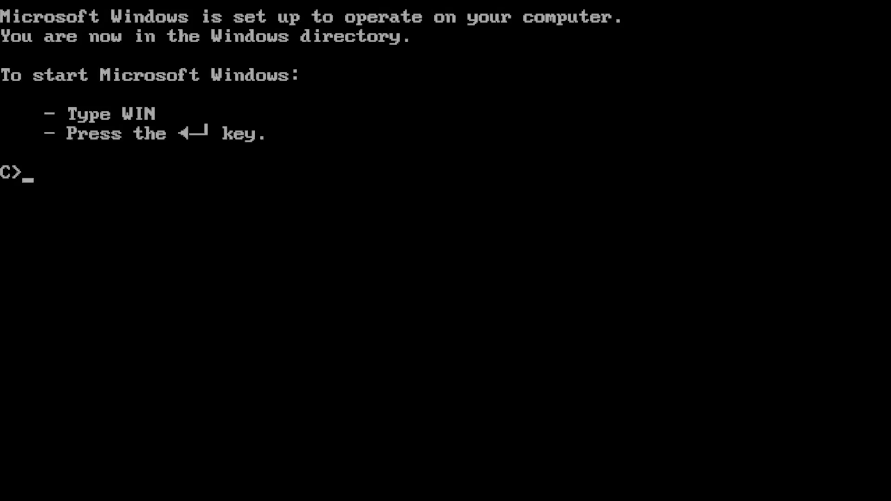
Start Windows with win, activate Reversi, and close MS-DOS Executive to reach End Session.
type("win")
key("Return")
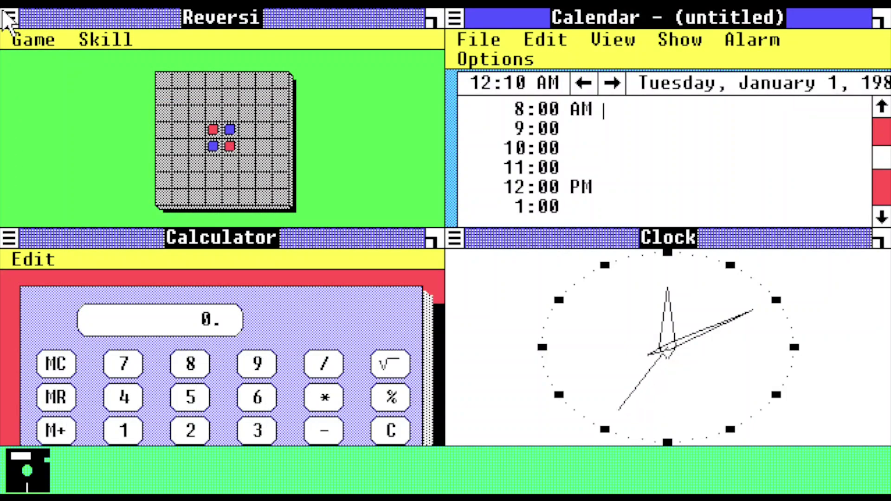
left_click(10, 23)
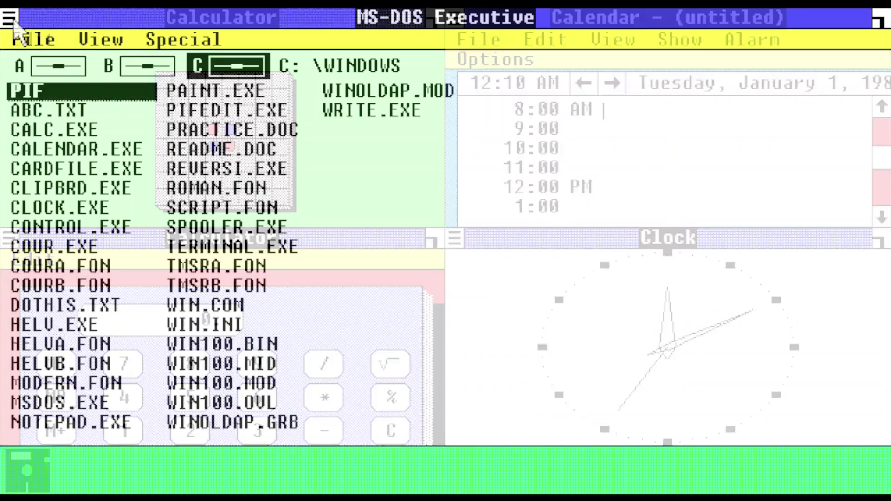
left_click(9, 17)
left_click(16, 37)
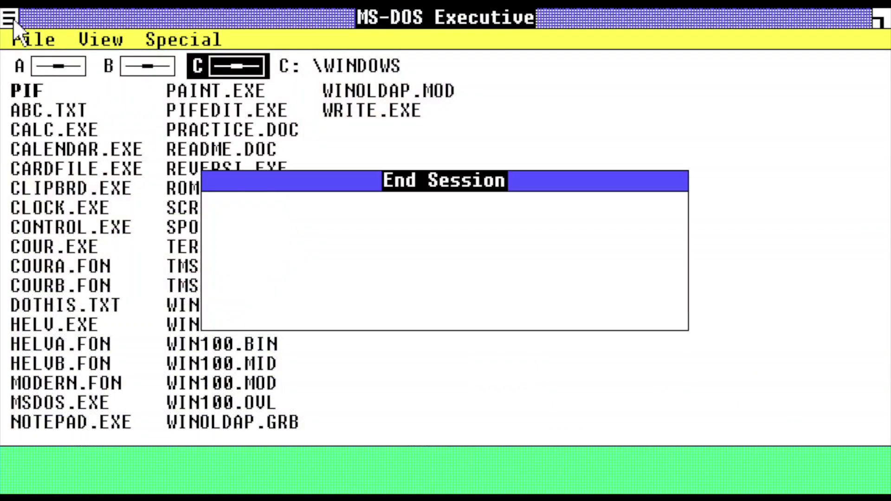